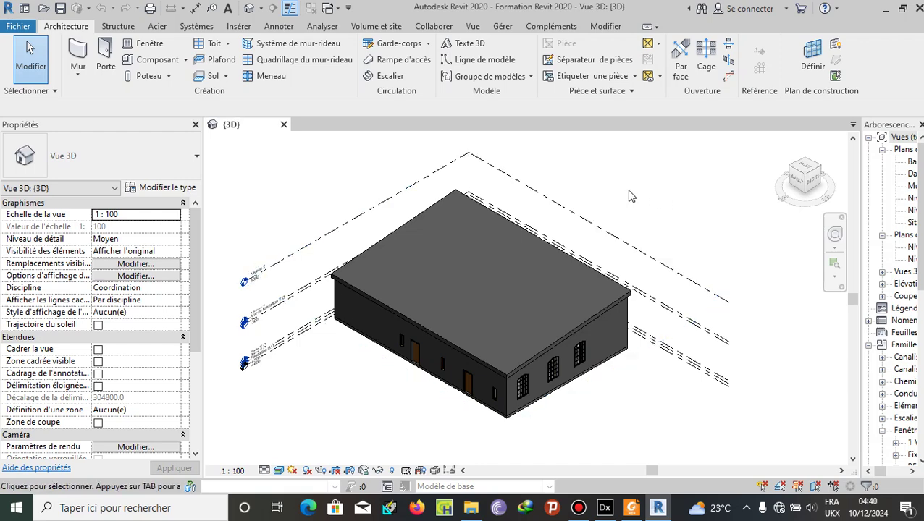
Step: Widen the project browser, open the Niveau 1 floor plan and check the north exterior wall's properties
left_click_drag(860, 184, 787, 182)
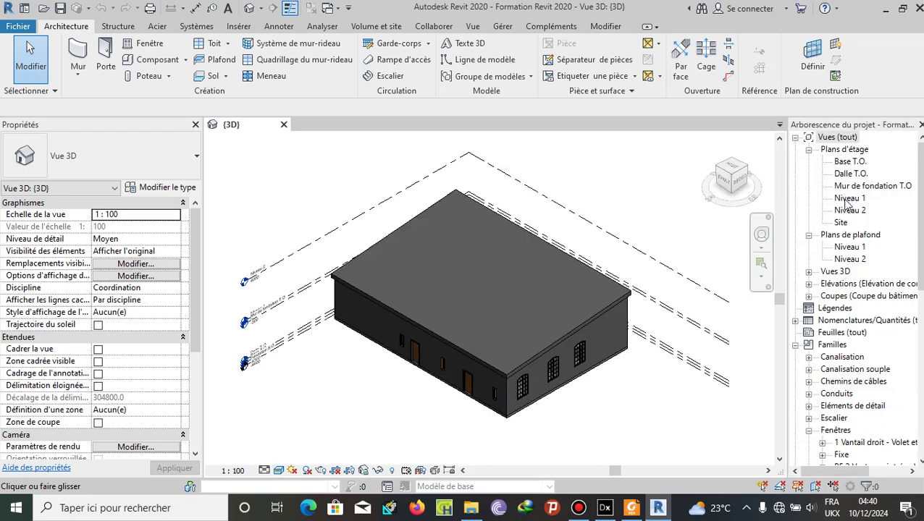
double_click(847, 198)
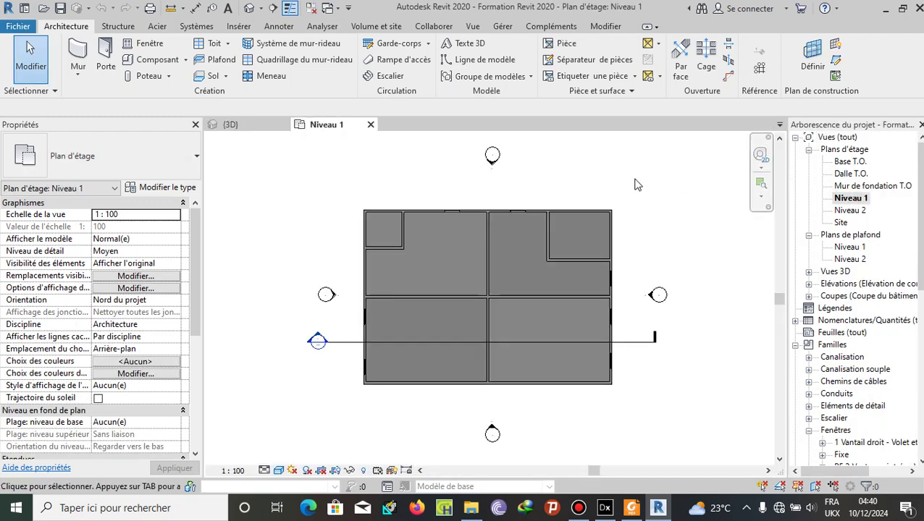
scroll(514, 213, "up", 3)
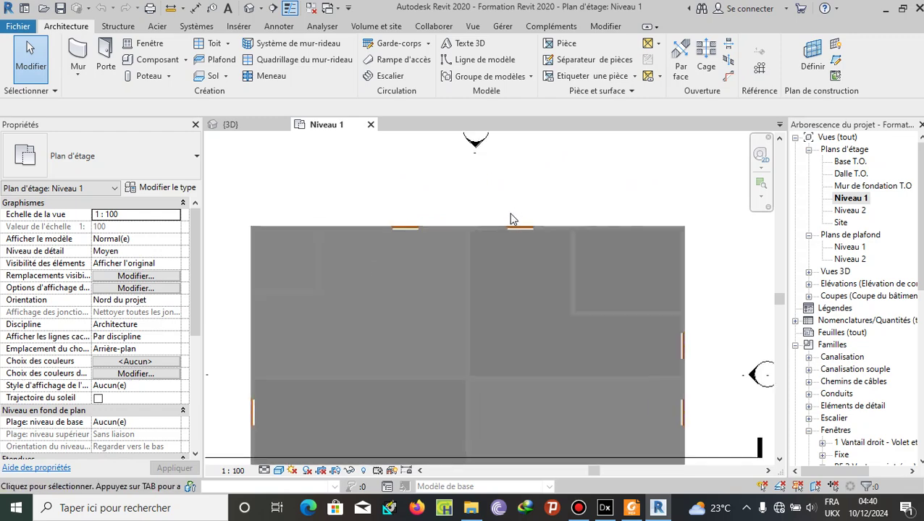
left_click(478, 226)
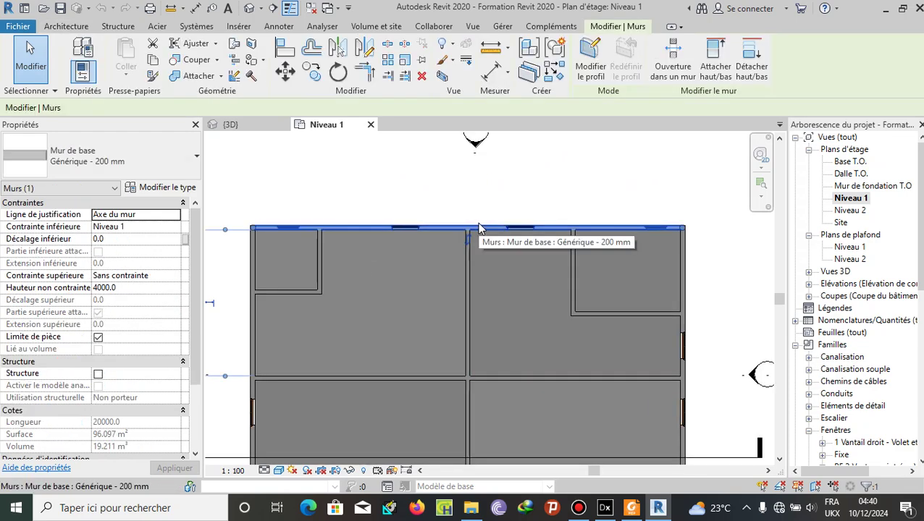
left_click(548, 181)
scroll(547, 178, "down", 2)
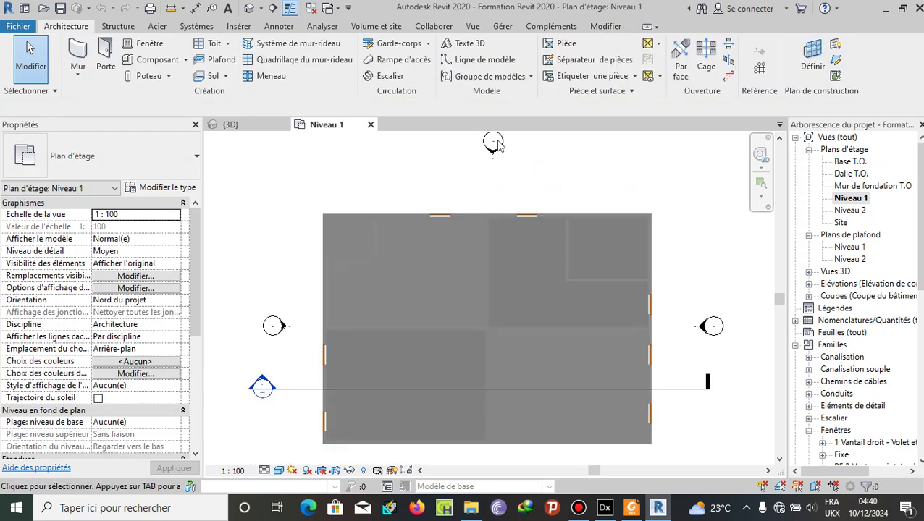
Step: Draw a building section running west to east across the northern rooms, and open its view
left_click(273, 8)
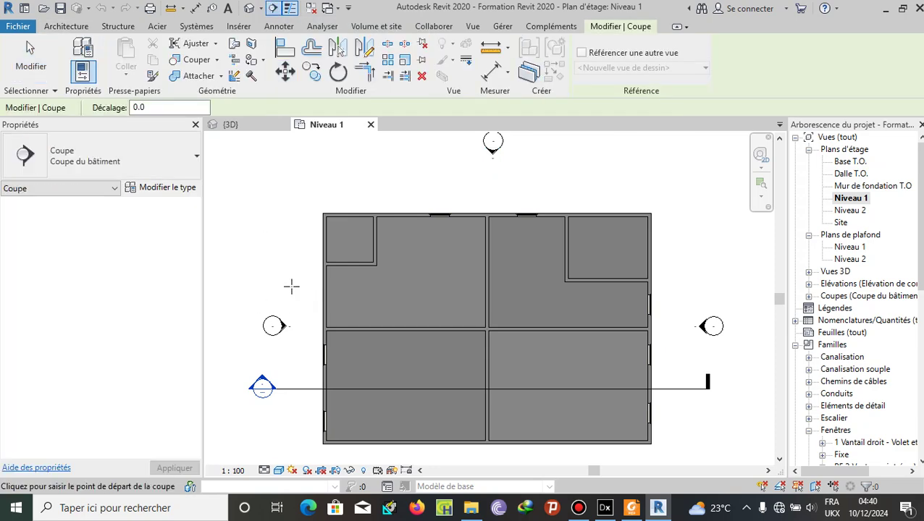
left_click(283, 287)
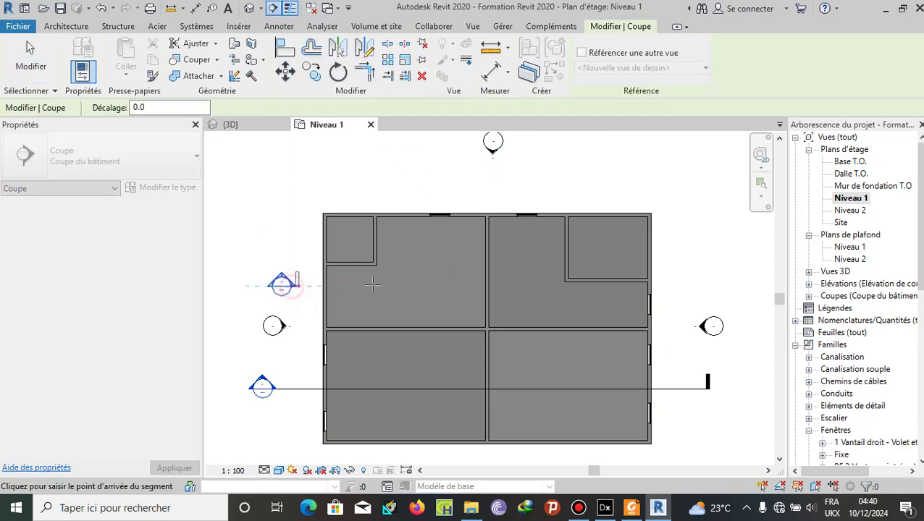
left_click(712, 287)
key("Escape")
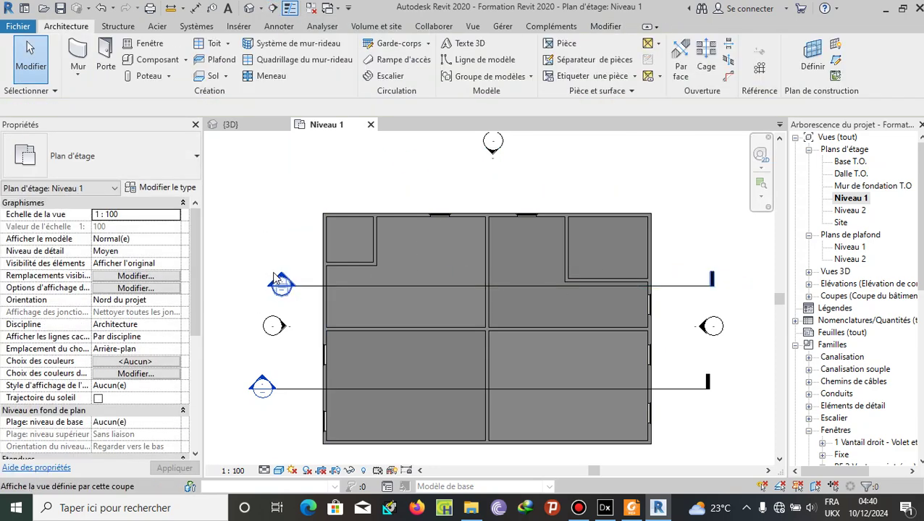
double_click(281, 284)
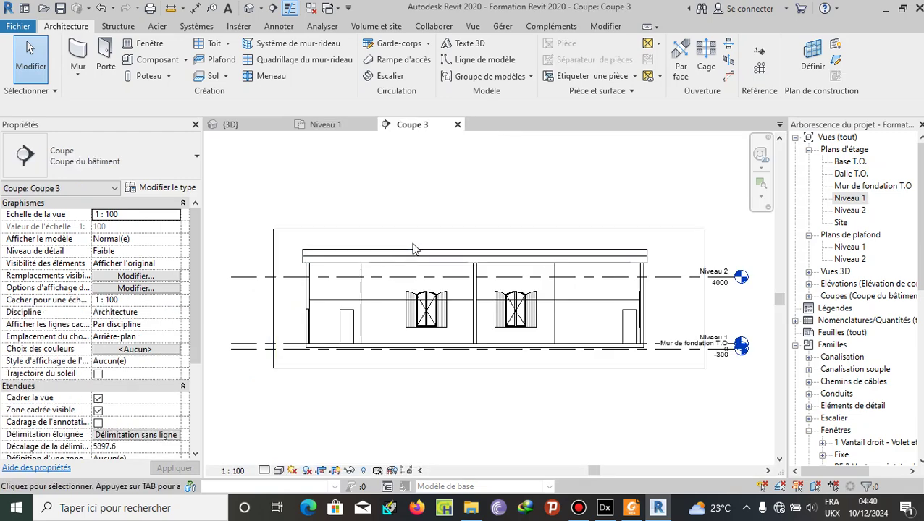
Step: Increase the section view's detail level and set its visual style to Ombré
scroll(412, 248, "up", 2)
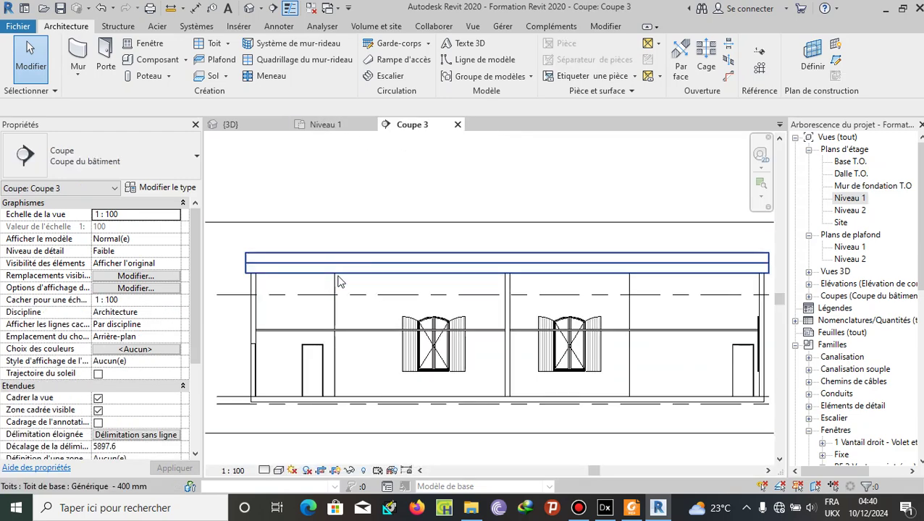
scroll(331, 282, "up", 1)
scroll(348, 303, "down", 2)
scroll(270, 301, "up", 2)
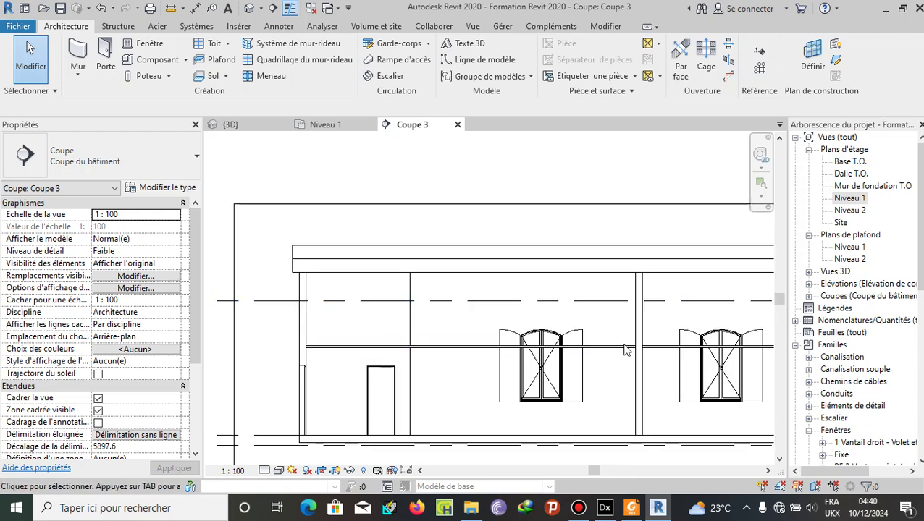
scroll(304, 305, "down", 1)
left_click(278, 470)
left_click(279, 444)
left_click(278, 470)
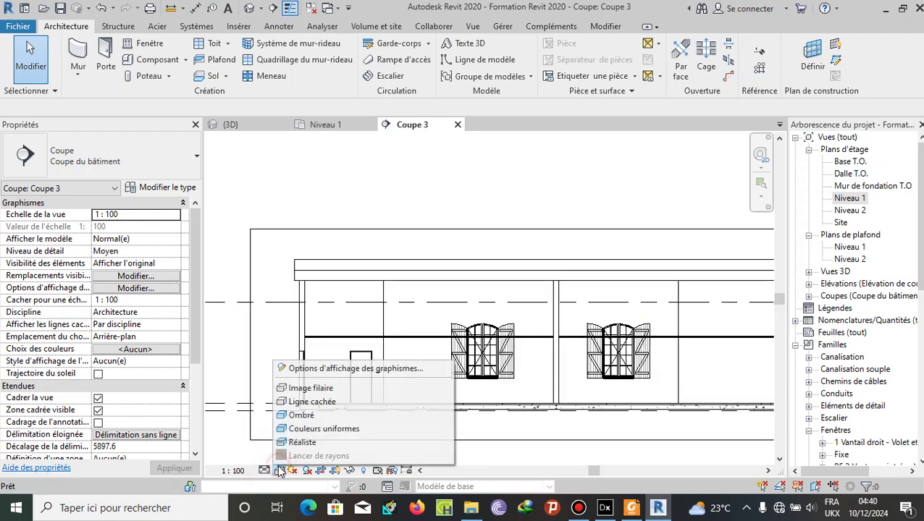
left_click(303, 416)
scroll(392, 438, "down", 2)
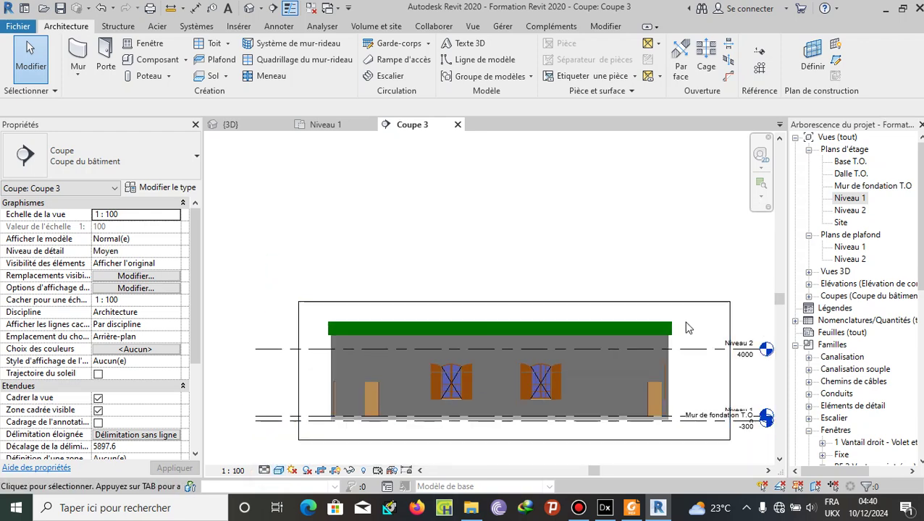
scroll(629, 342, "up", 4)
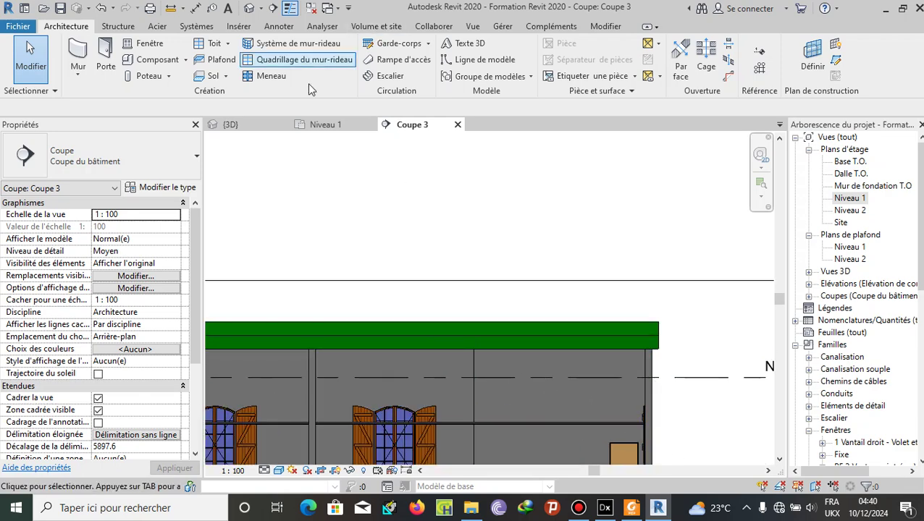
Step: Select the north exterior wall in the Niveau 1 plan and detach it from the roof in the 3D view
left_click(325, 124)
scroll(521, 214, "up", 2)
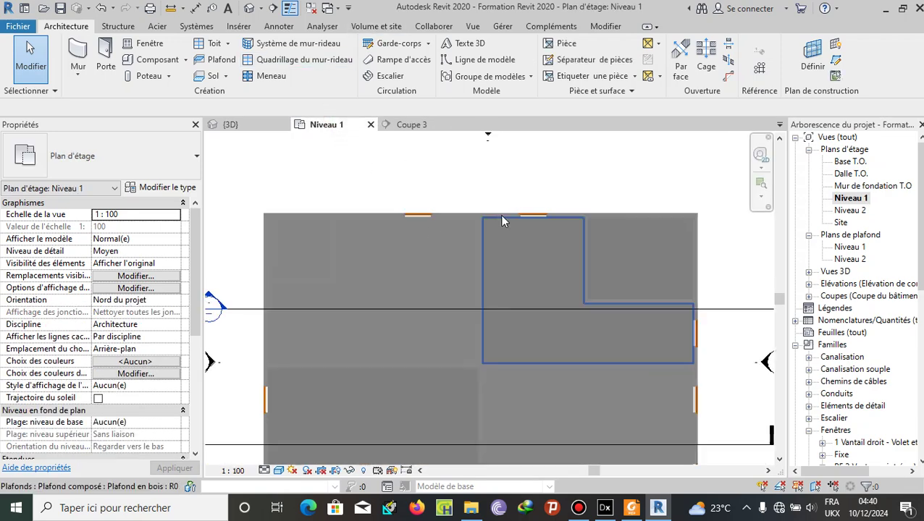
left_click(493, 217)
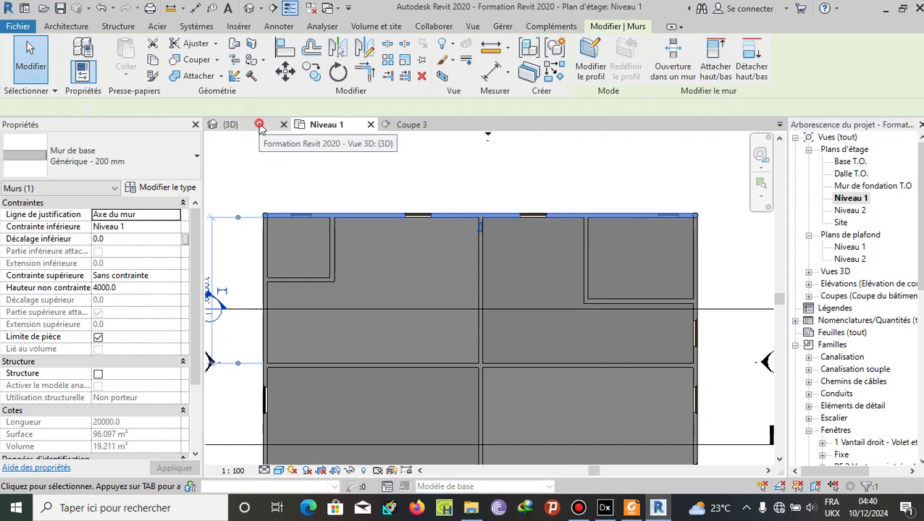
left_click(252, 125)
middle_click_drag(695, 311, 660, 188, "shift")
scroll(660, 188, "up", 3)
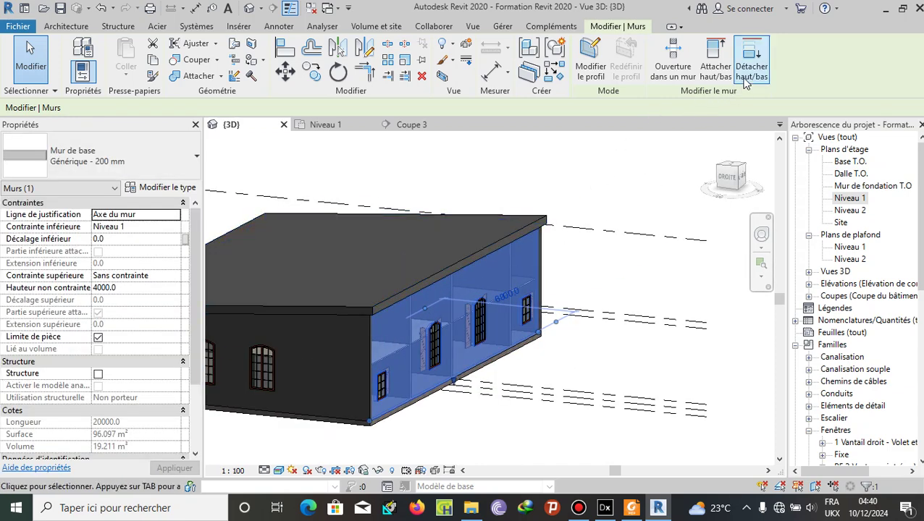
left_click(751, 70)
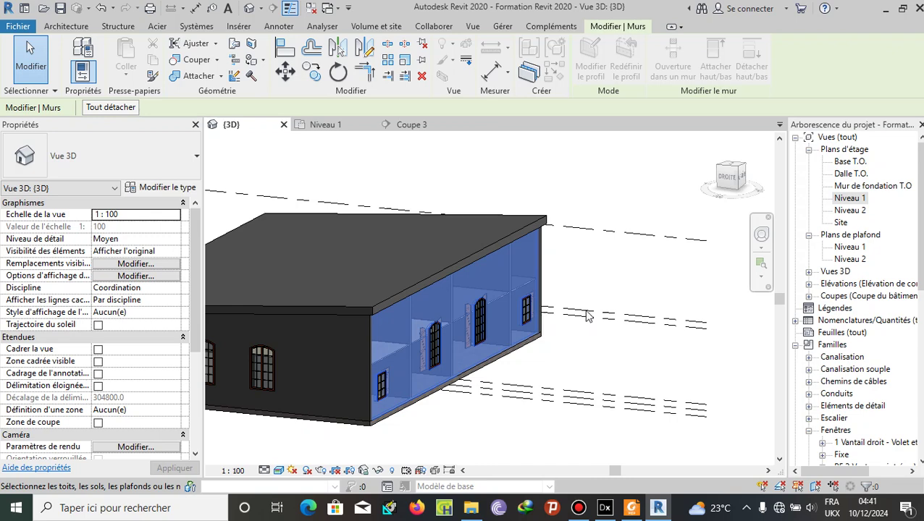
left_click(373, 307)
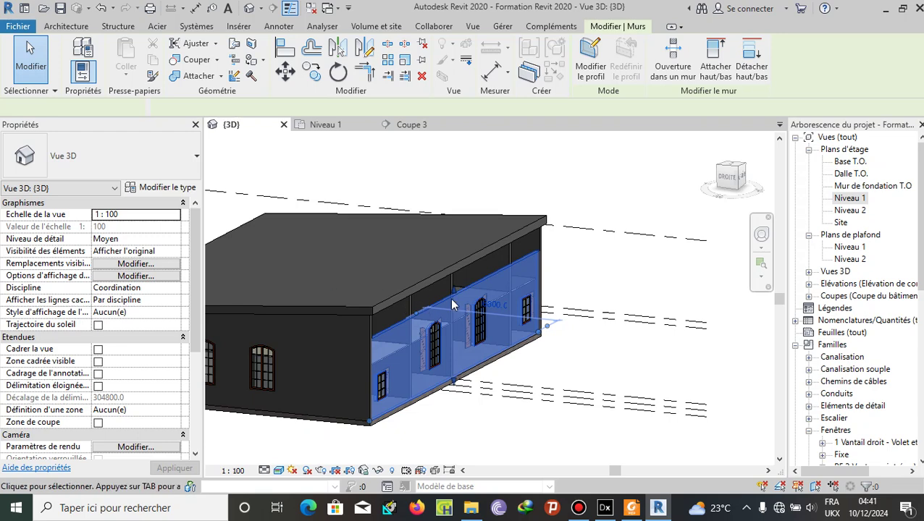
left_click(623, 257)
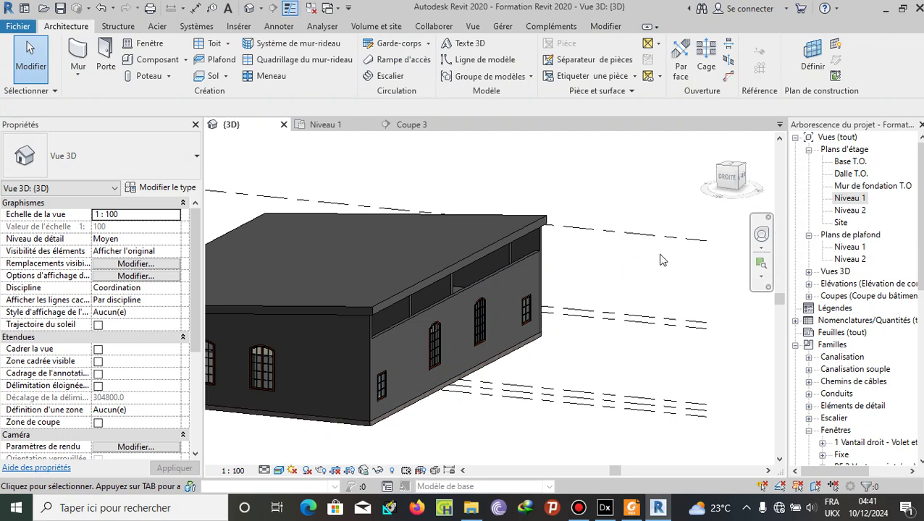
Step: Attach the top of the north exterior wall to the roof
left_click(490, 279)
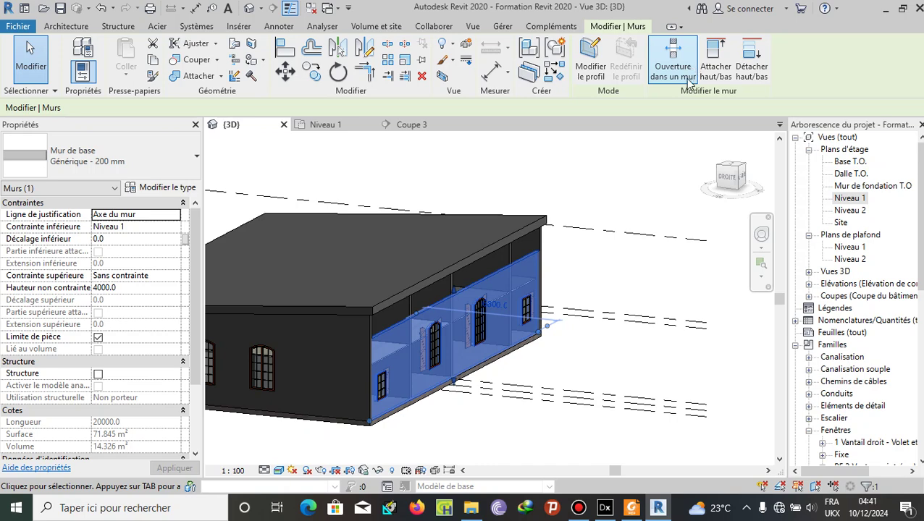
left_click(715, 64)
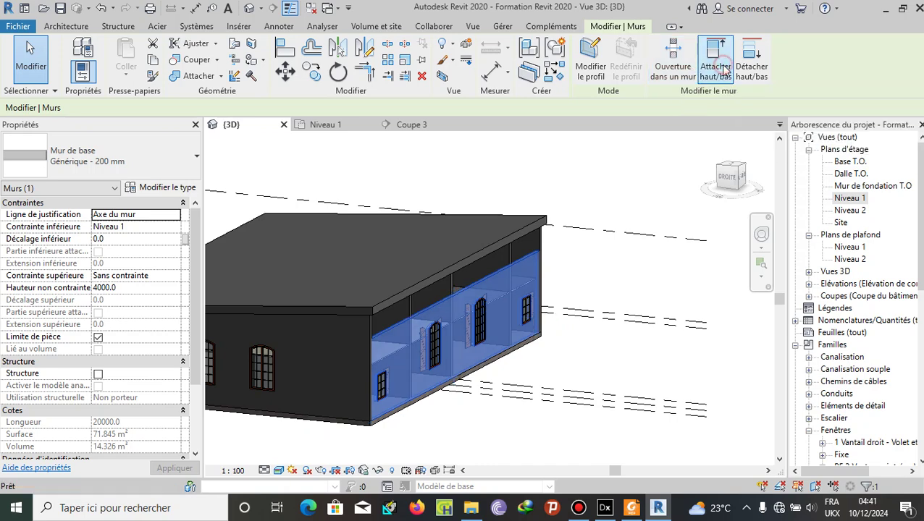
left_click(488, 252)
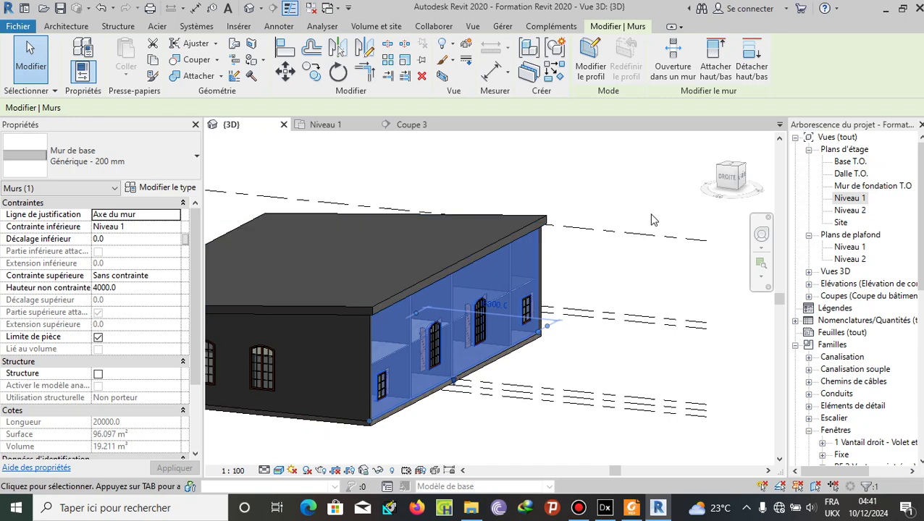
left_click(636, 194)
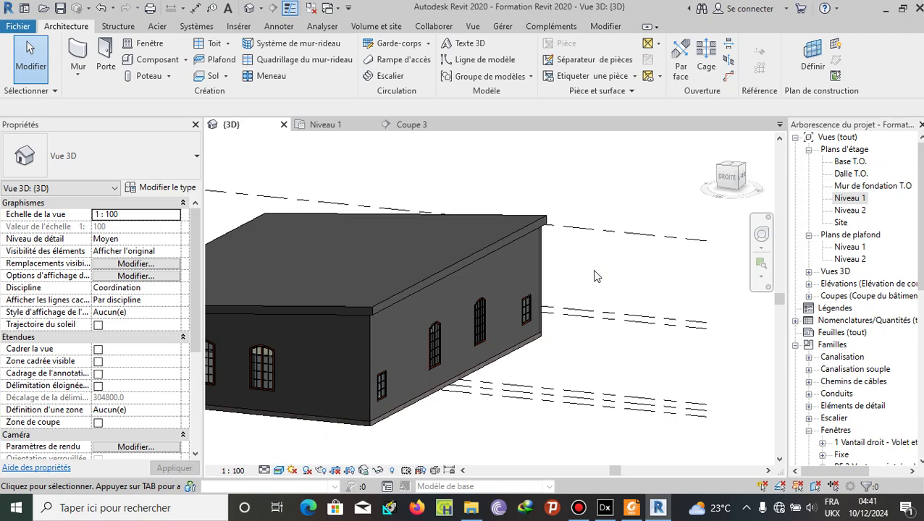
Step: Set the north exterior wall's unconnected height to 8000 in the Niveau 1 plan
left_click(326, 124)
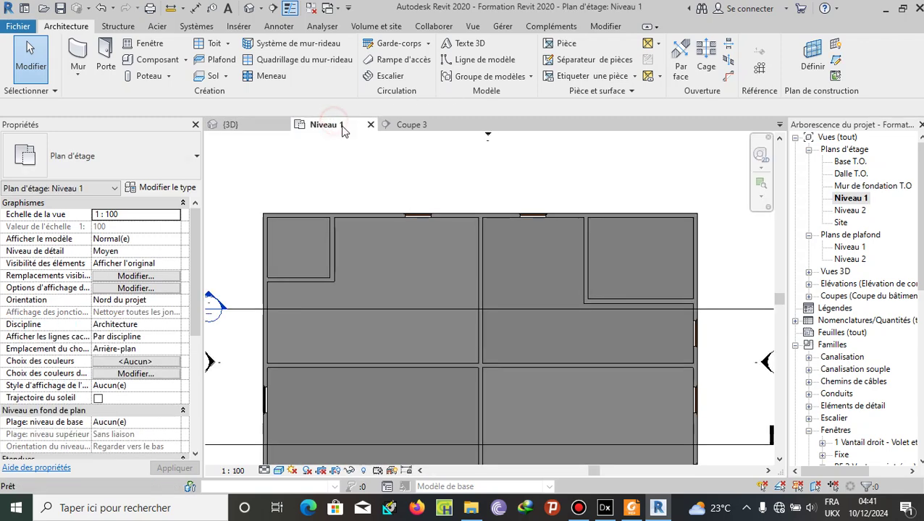
left_click(477, 218)
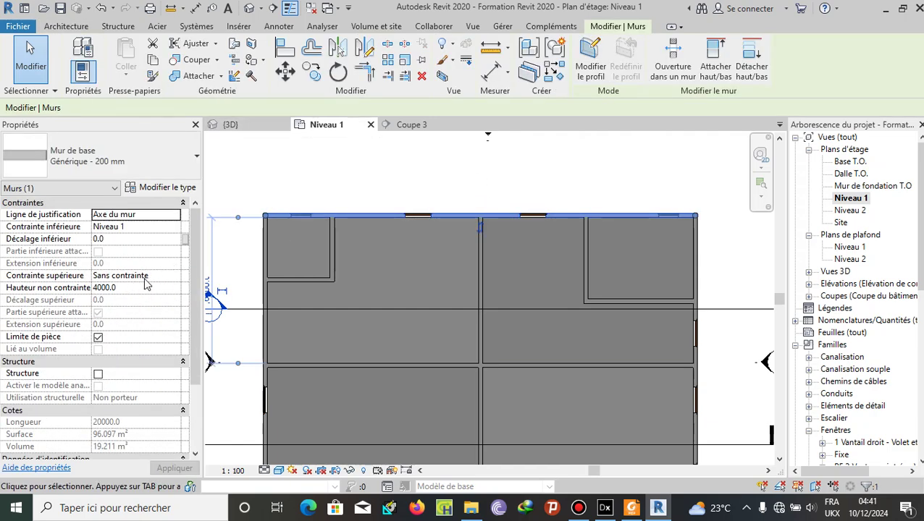
left_click(130, 288)
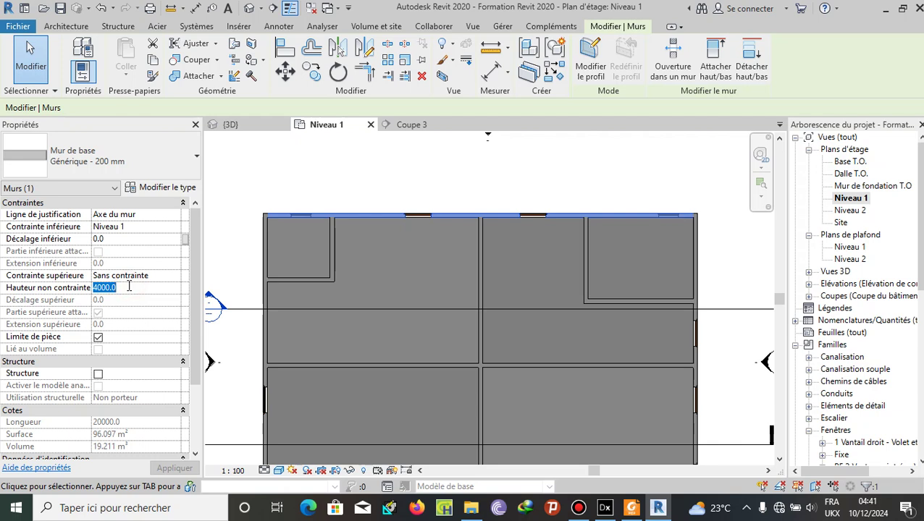
type("8000")
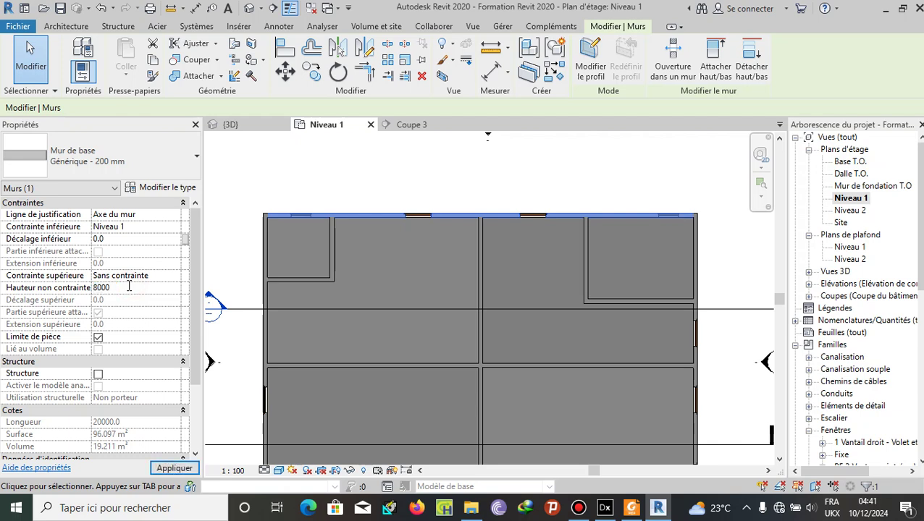
key("Return")
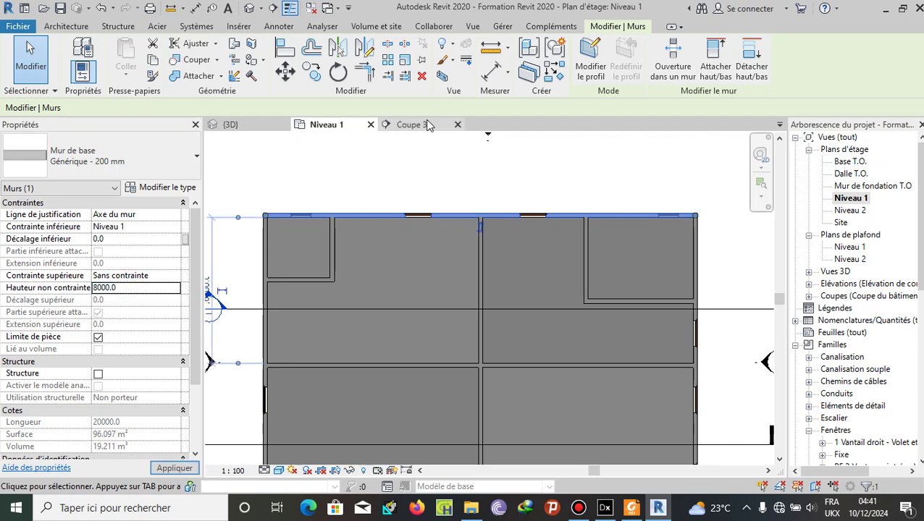
Step: Detach the 8000 mm high north wall from the roof in the 3D view
left_click(239, 124)
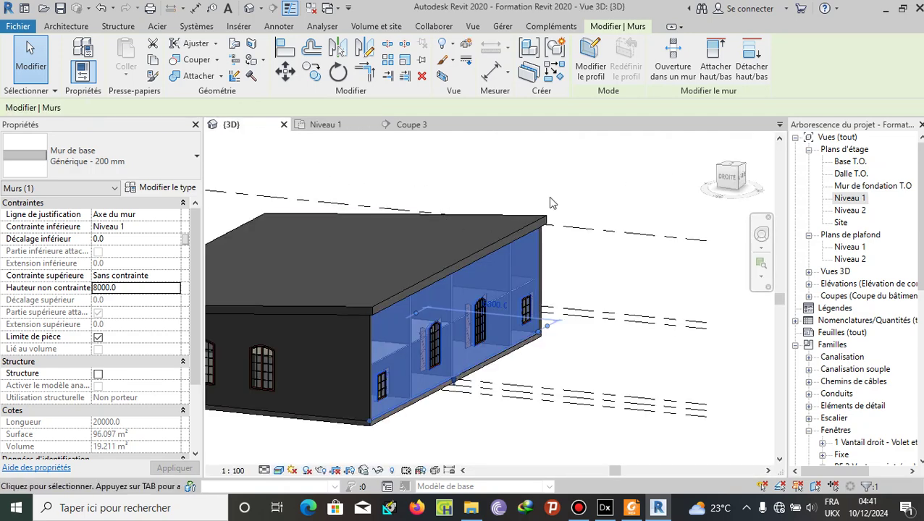
left_click(139, 289)
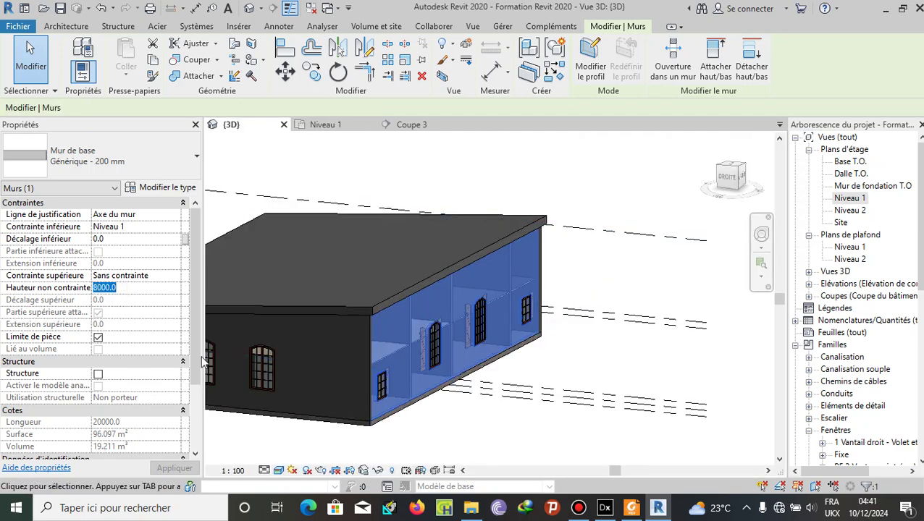
left_click(751, 60)
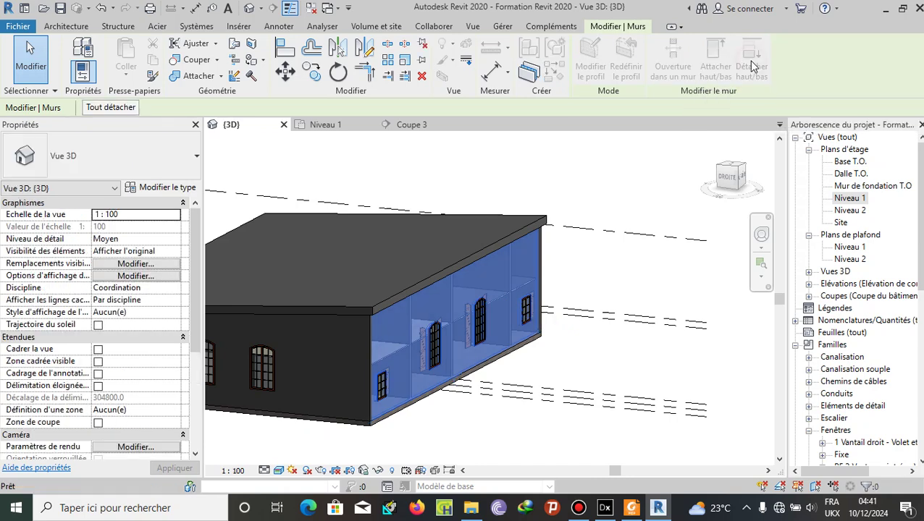
left_click(483, 249)
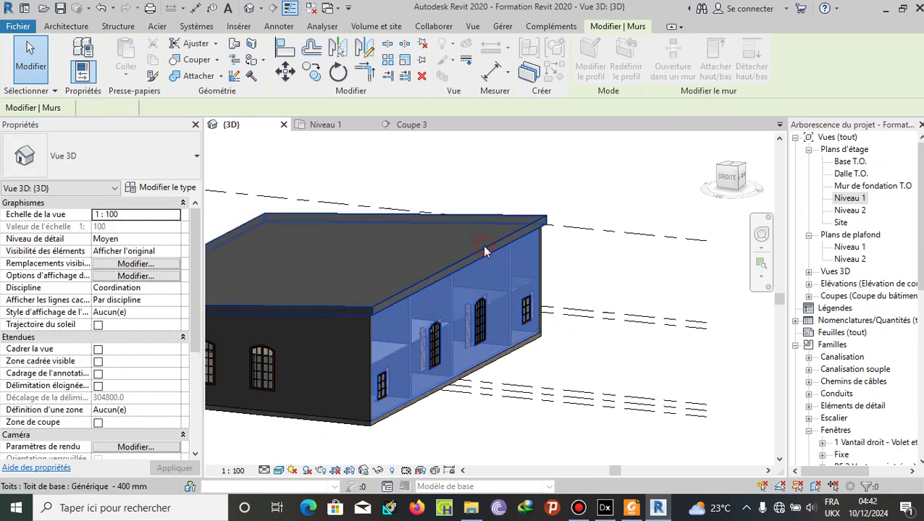
left_click(601, 267)
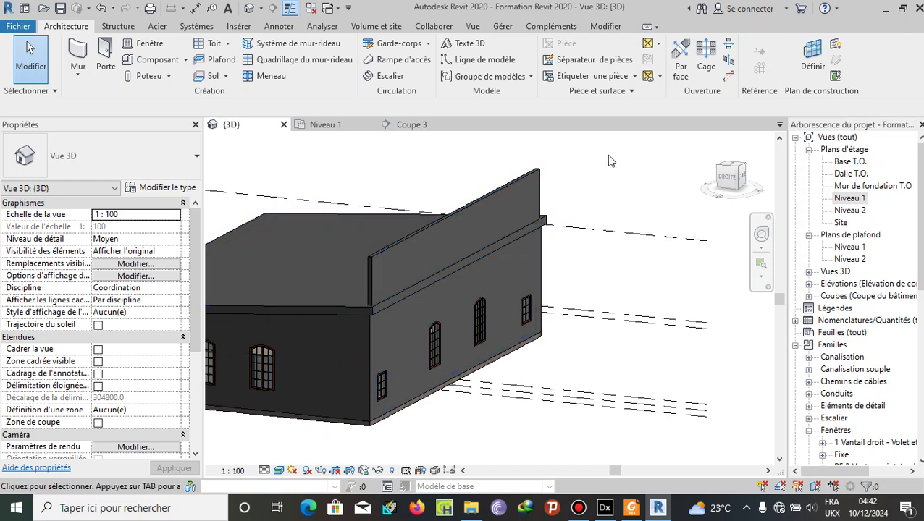
Step: Attach the top of the 8000 mm high north exterior wall to the roof in the 3D view
left_click(536, 176)
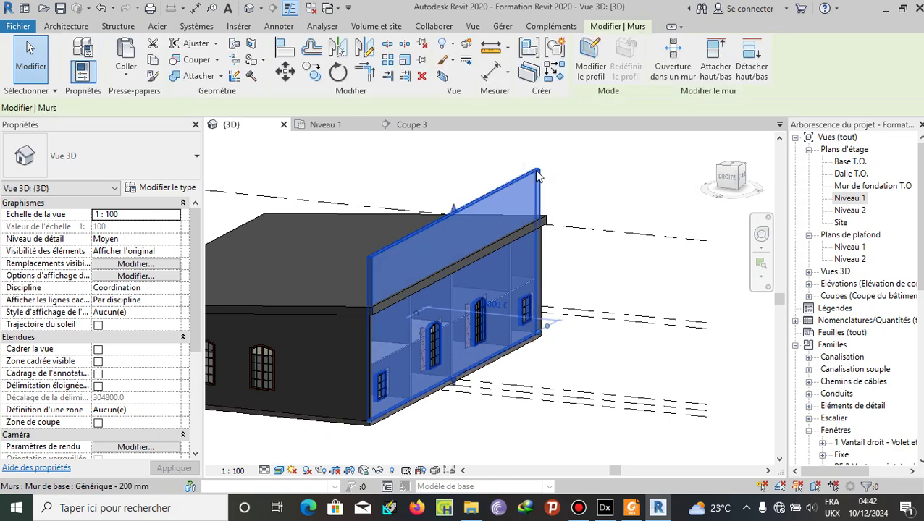
left_click(713, 65)
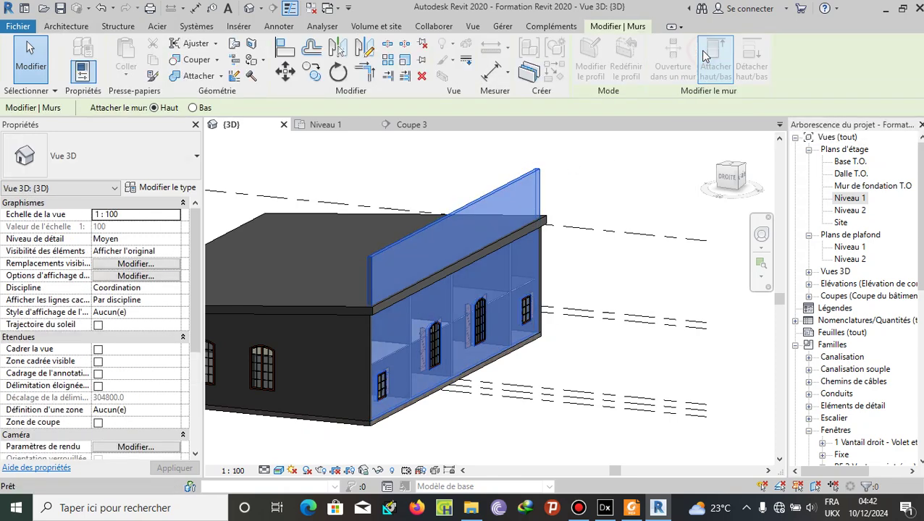
left_click(373, 315)
left_click(628, 268)
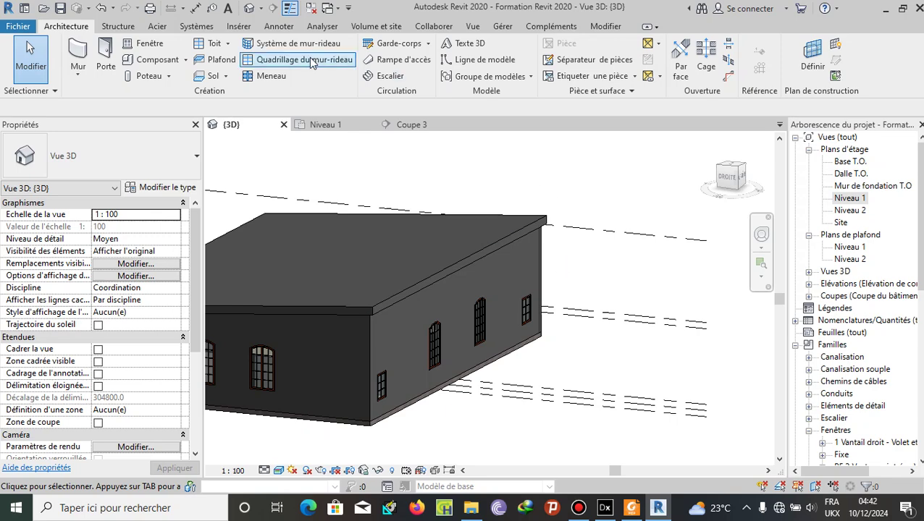
Step: Select the north exterior wall in the Niveau 1 plan and set its top constraint up to level Niveau 2
left_click(328, 124)
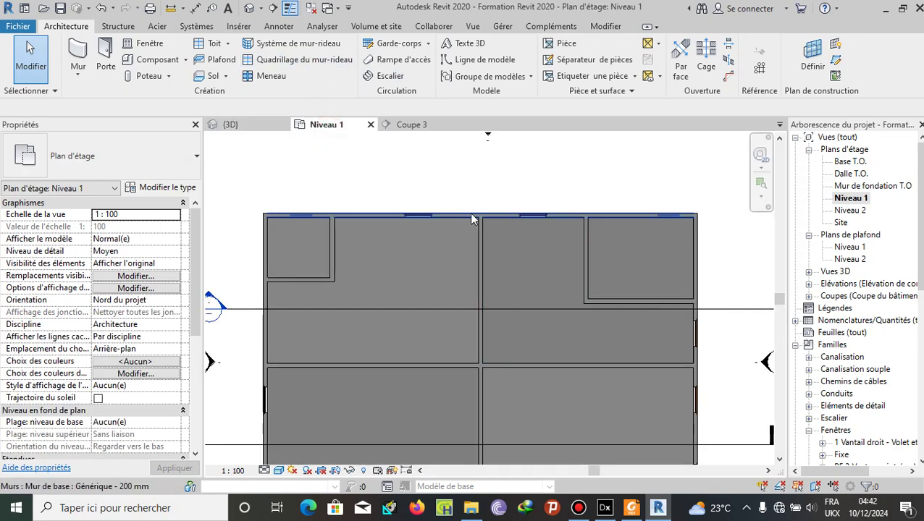
left_click(472, 215)
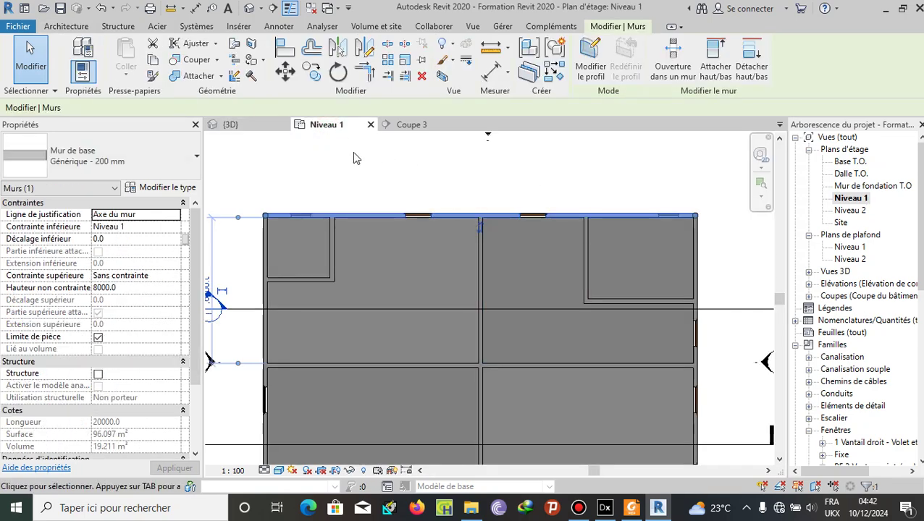
left_click(261, 125)
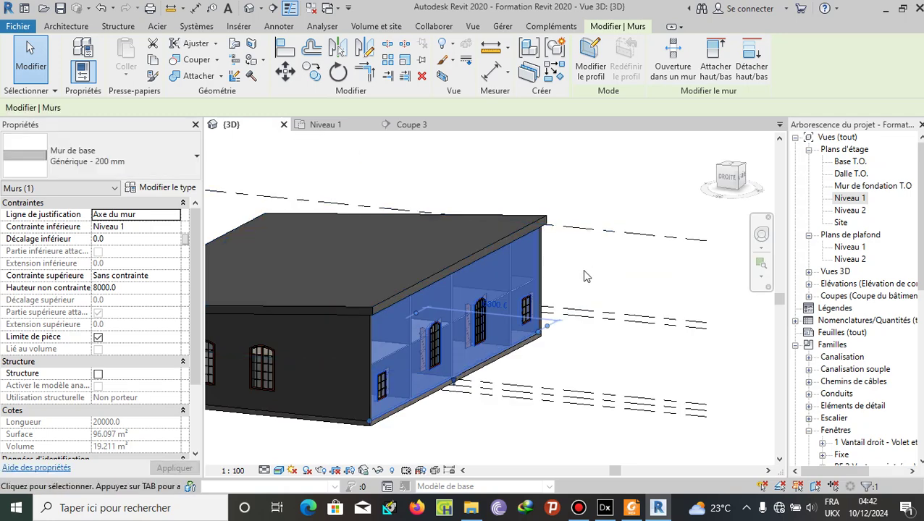
left_click(176, 276)
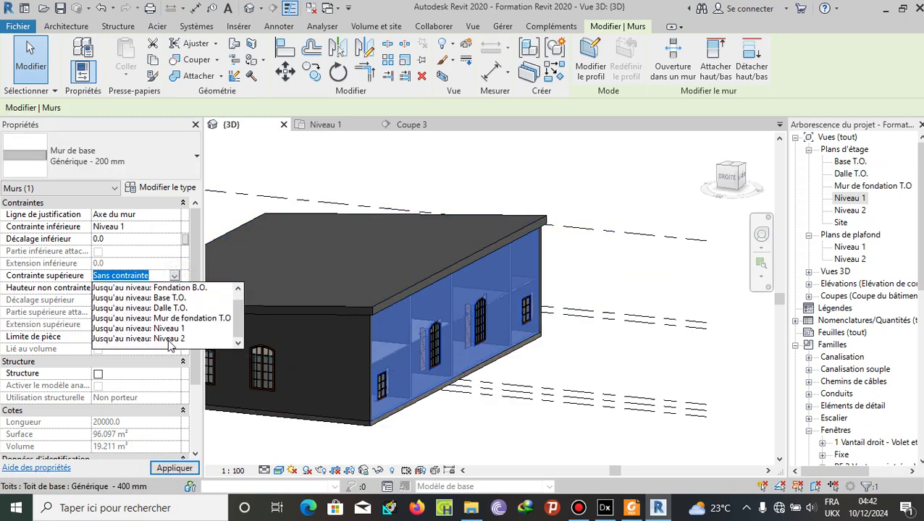
left_click(177, 338)
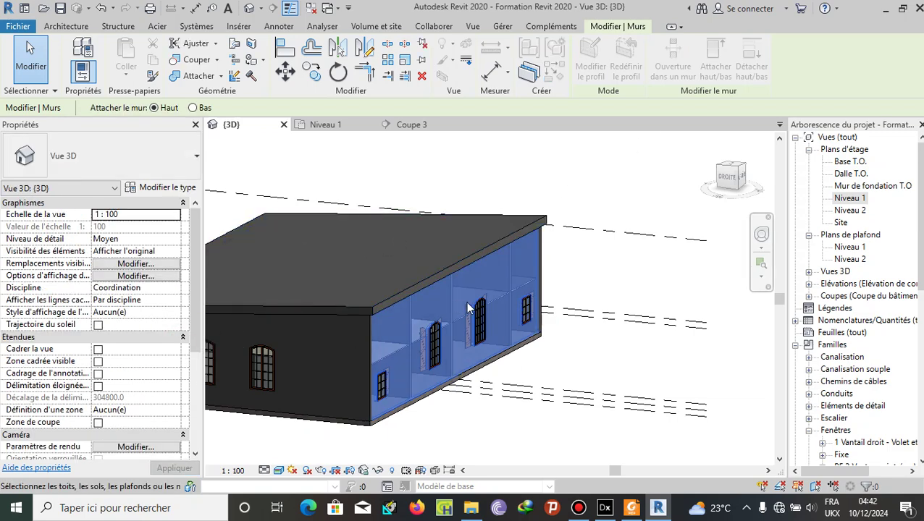
key("Escape")
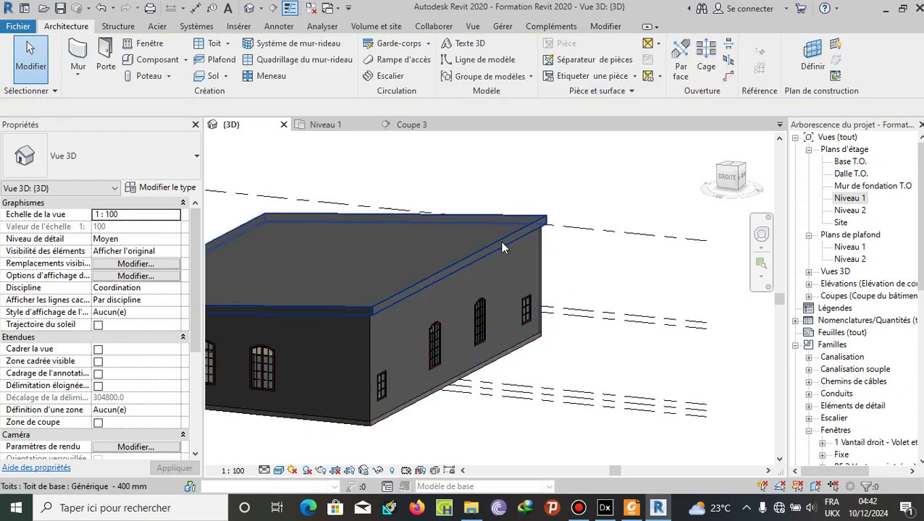
Step: Select the north exterior wall again in the Niveau 1 plan and detach its top from the roof in the 3D view
left_click(325, 124)
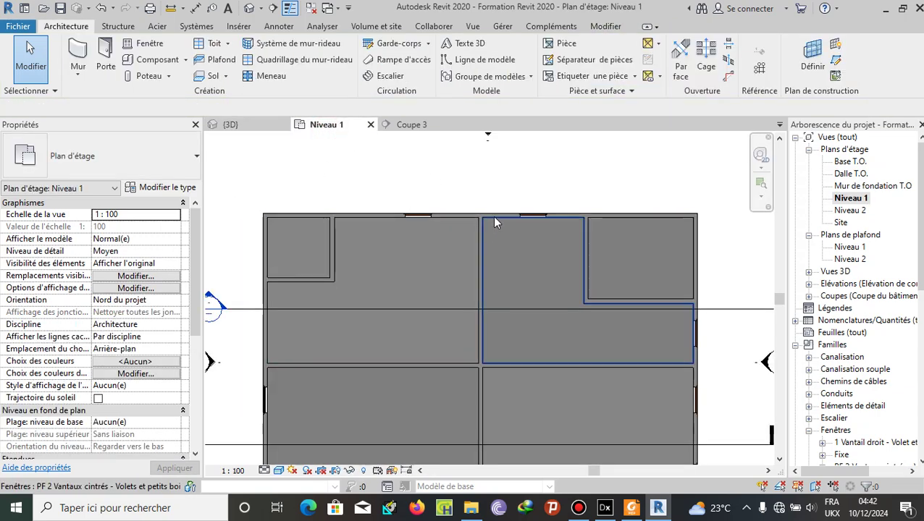
left_click(489, 215)
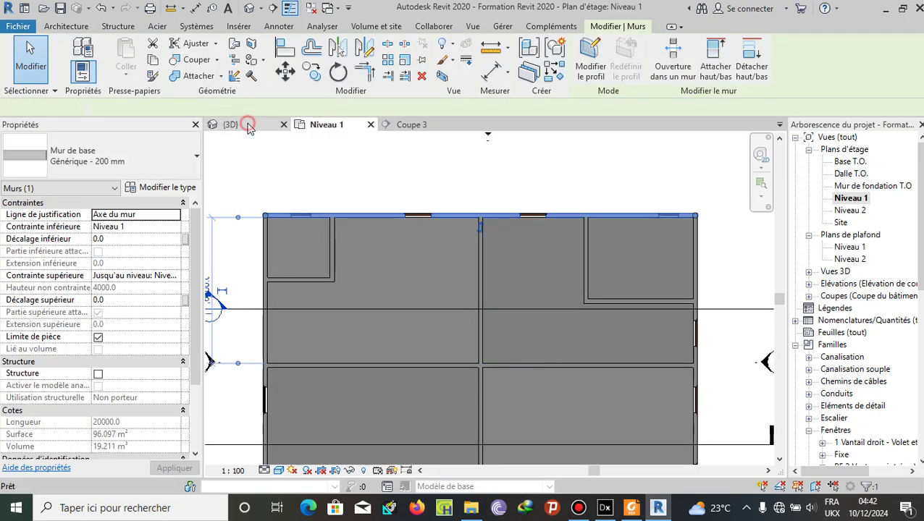
left_click(231, 125)
left_click(748, 76)
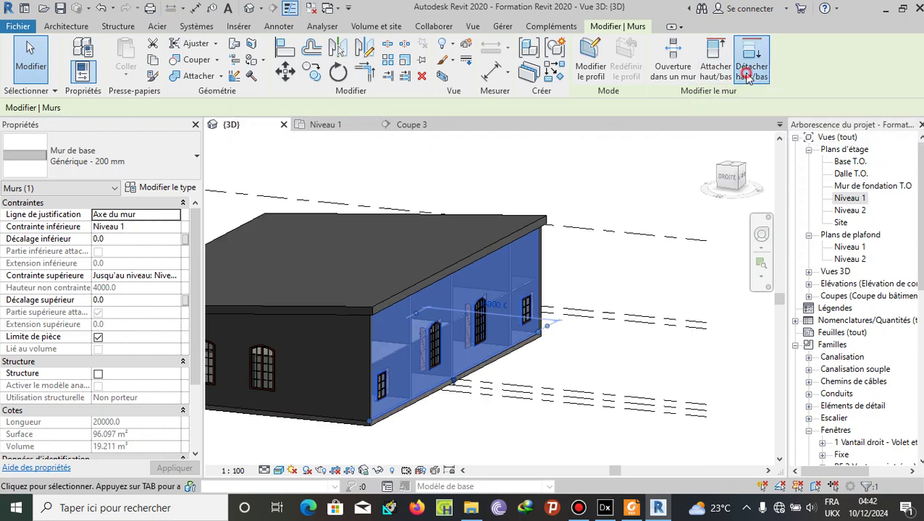
left_click(543, 227)
left_click(583, 266)
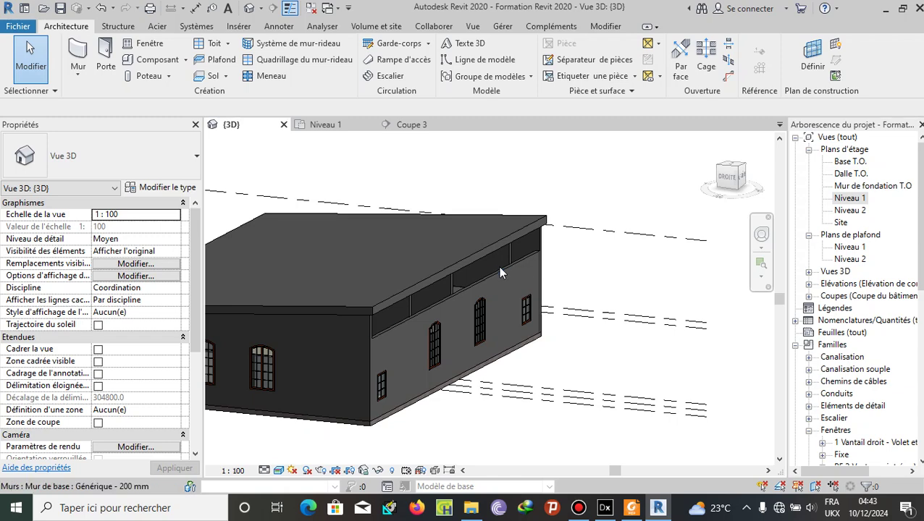
left_click(463, 337)
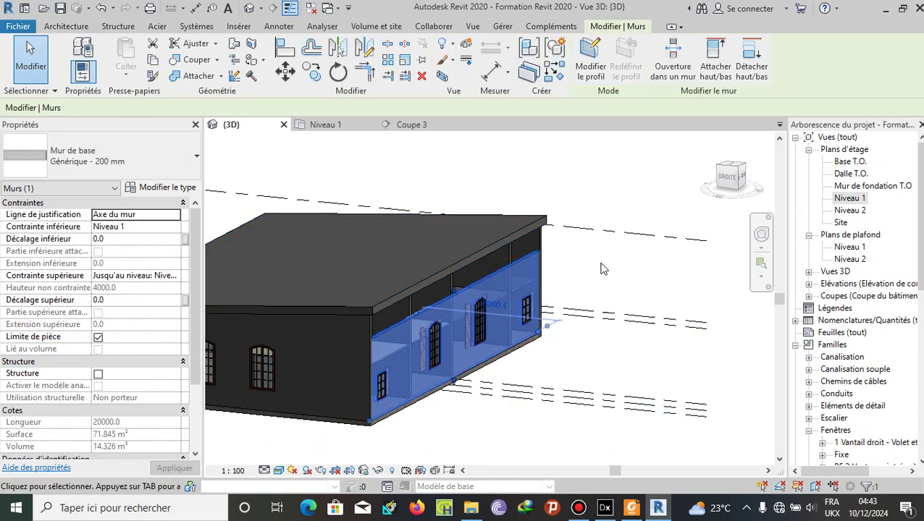
middle_click_drag(375, 317, 534, 320)
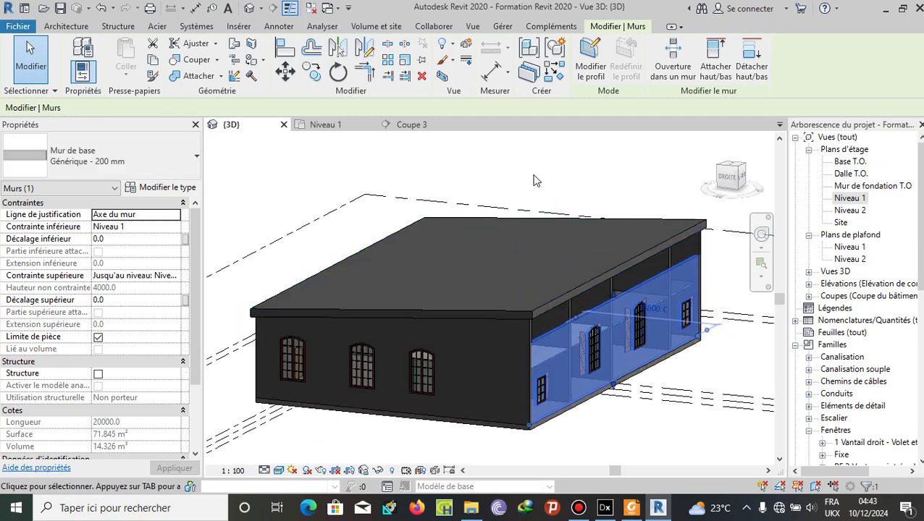
left_click(529, 168)
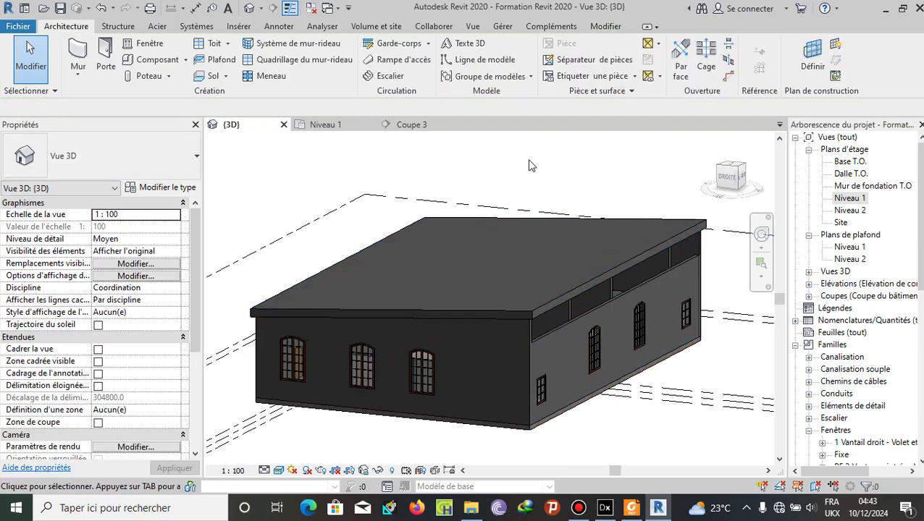